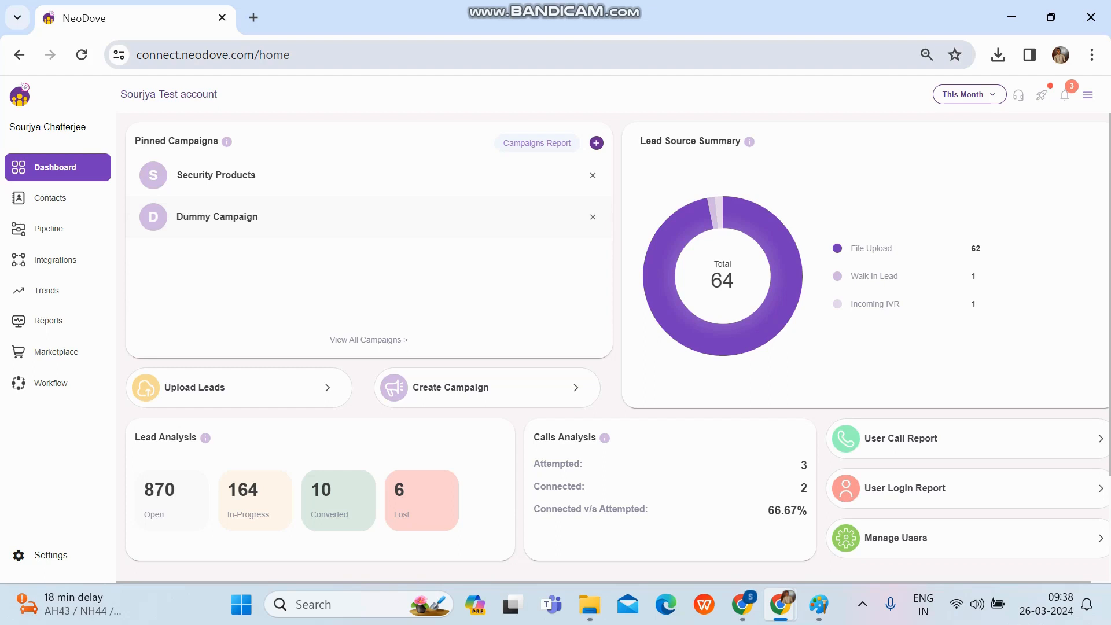
Step: Examine the actions available for the Testing 007 campaign in the Sales Pipeline, and return to the dashboard
click(79, 229)
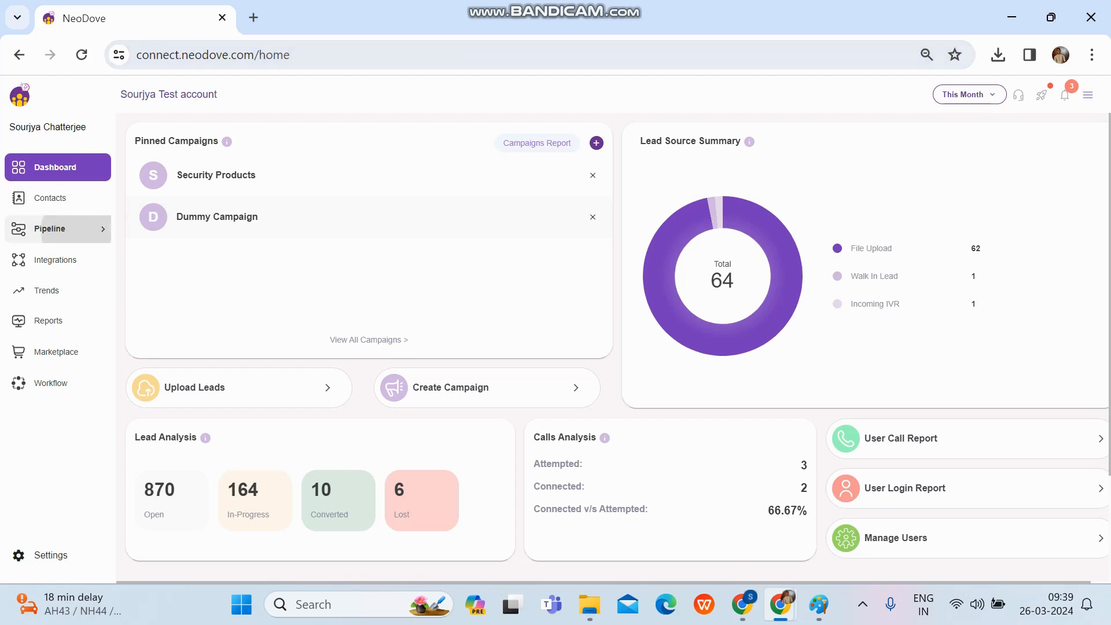
click(150, 332)
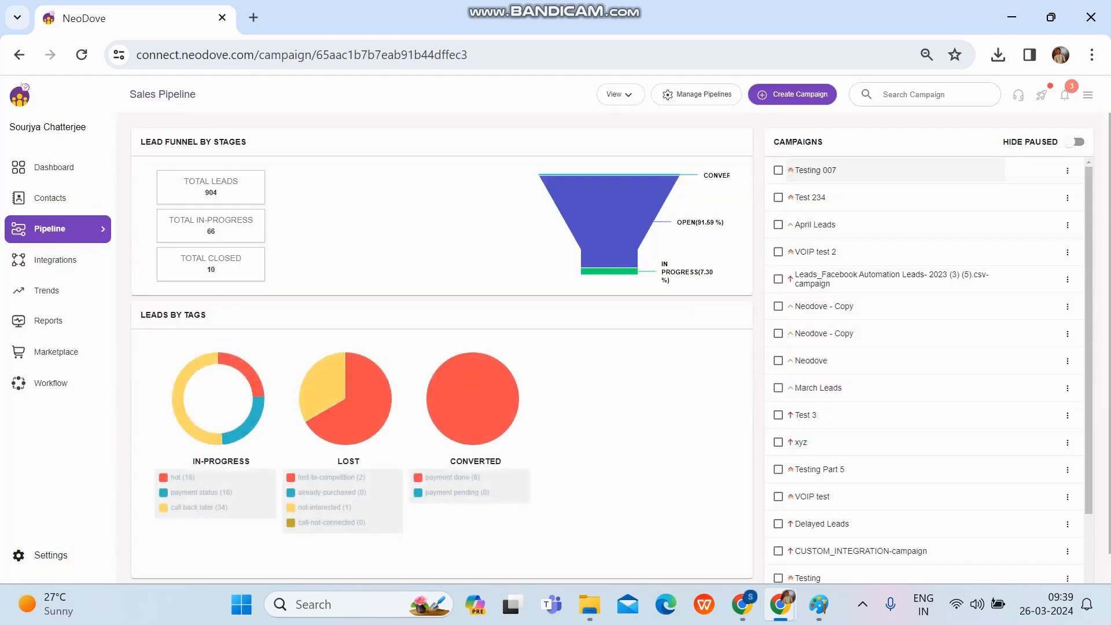
click(814, 170)
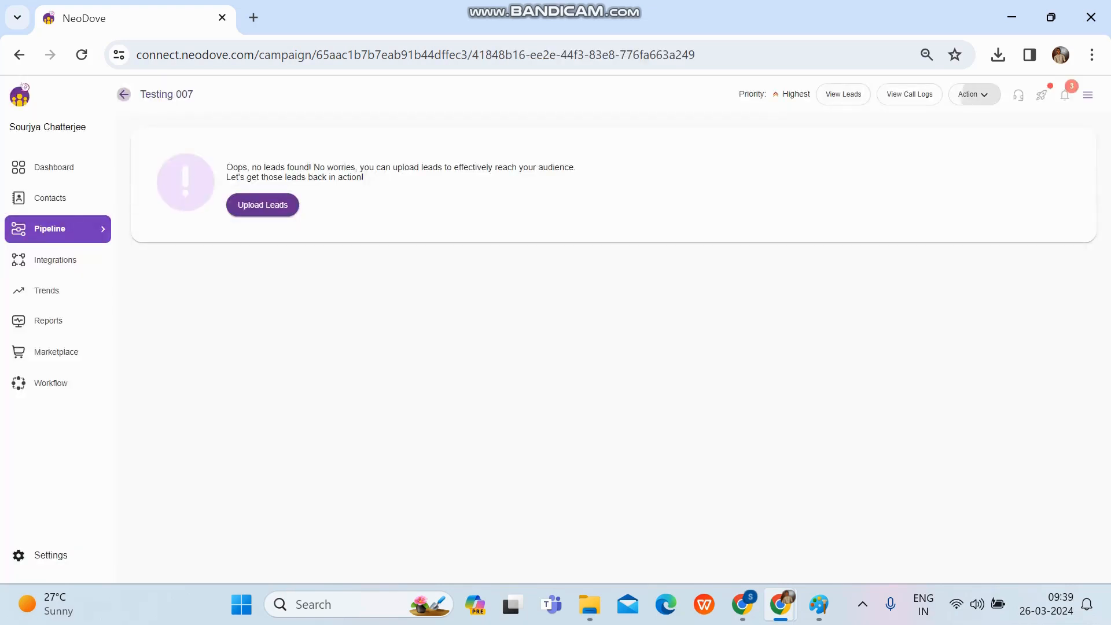
click(971, 94)
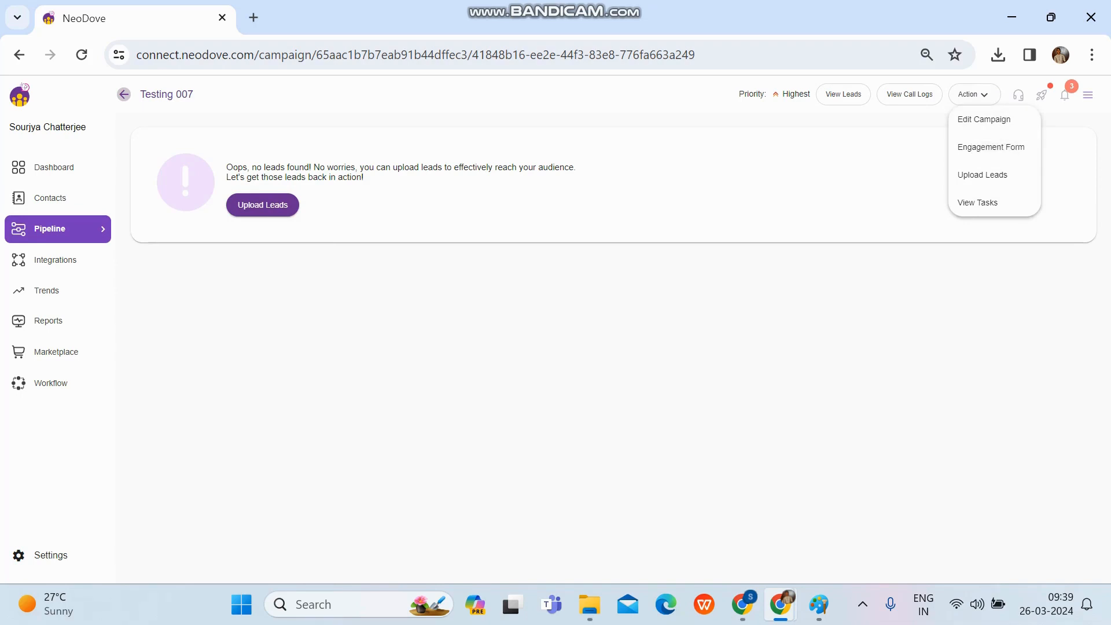
click(124, 94)
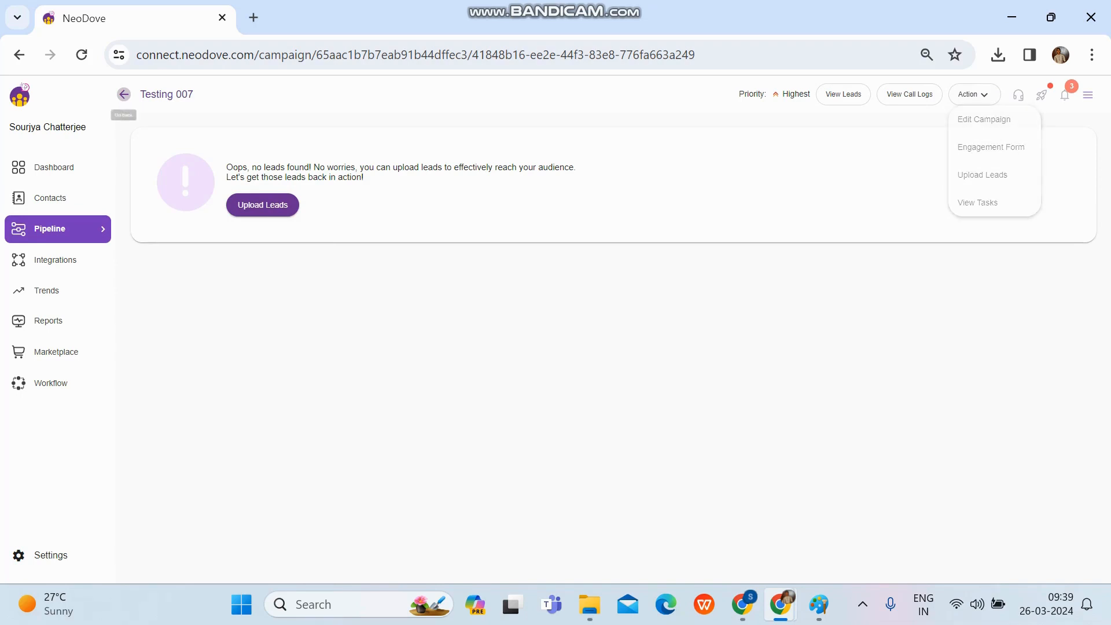
click(123, 94)
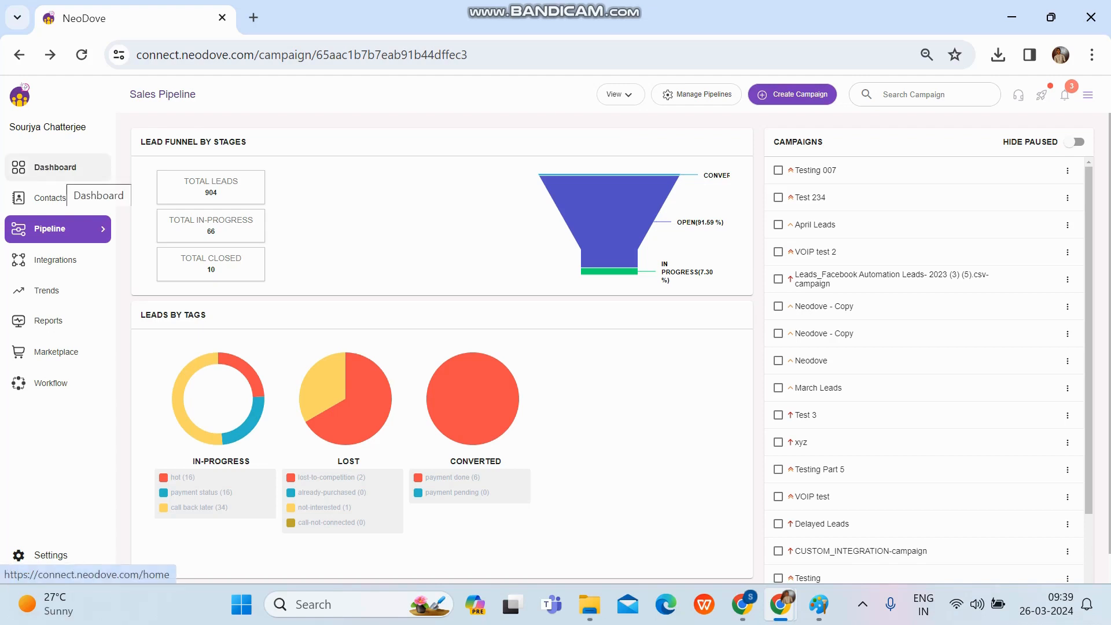
click(64, 174)
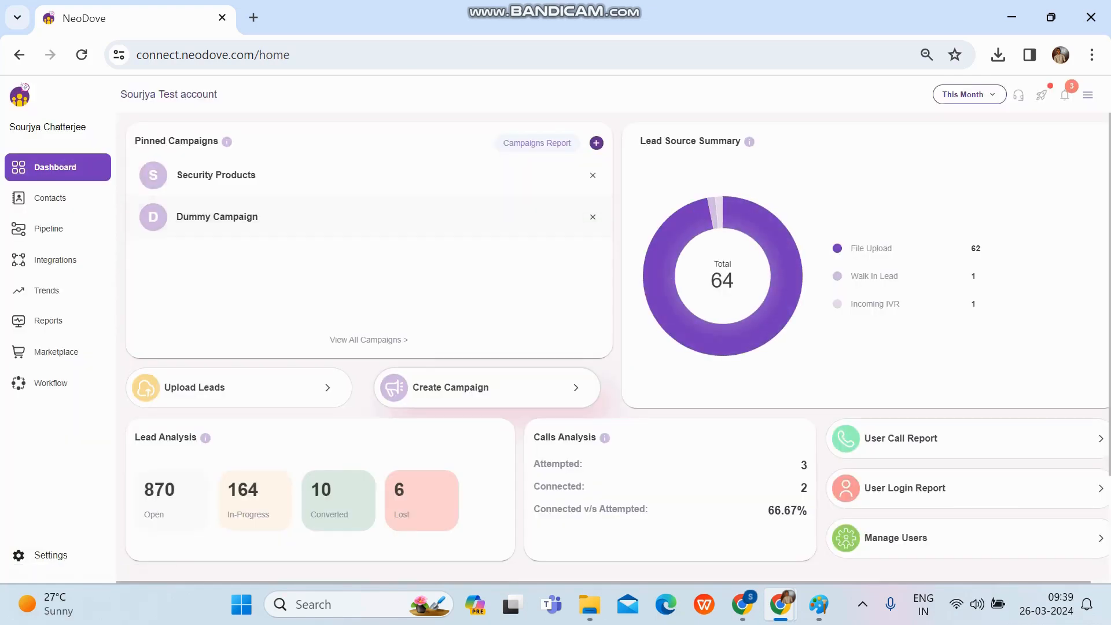
Step: Start creating a new campaign and add the first and third listed agents to it
click(487, 387)
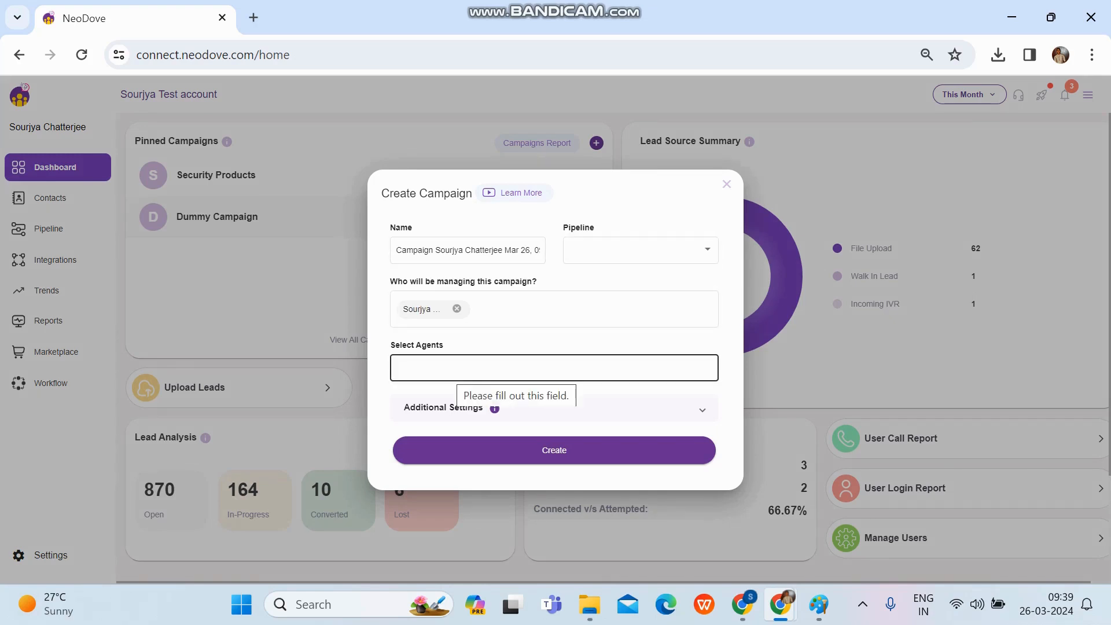
click(463, 367)
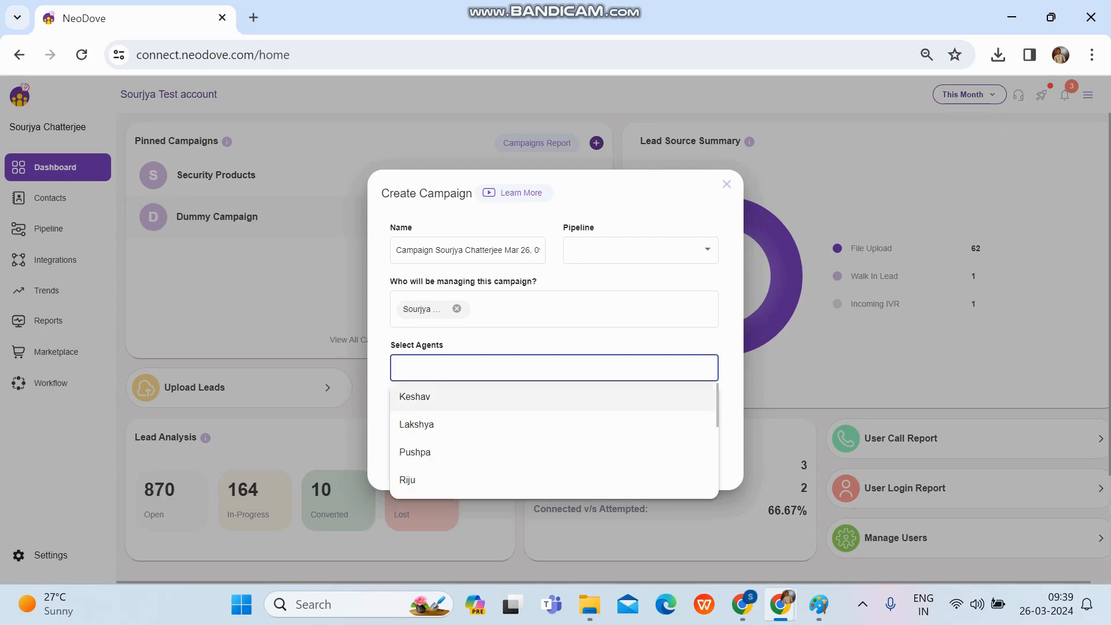
key(Return)
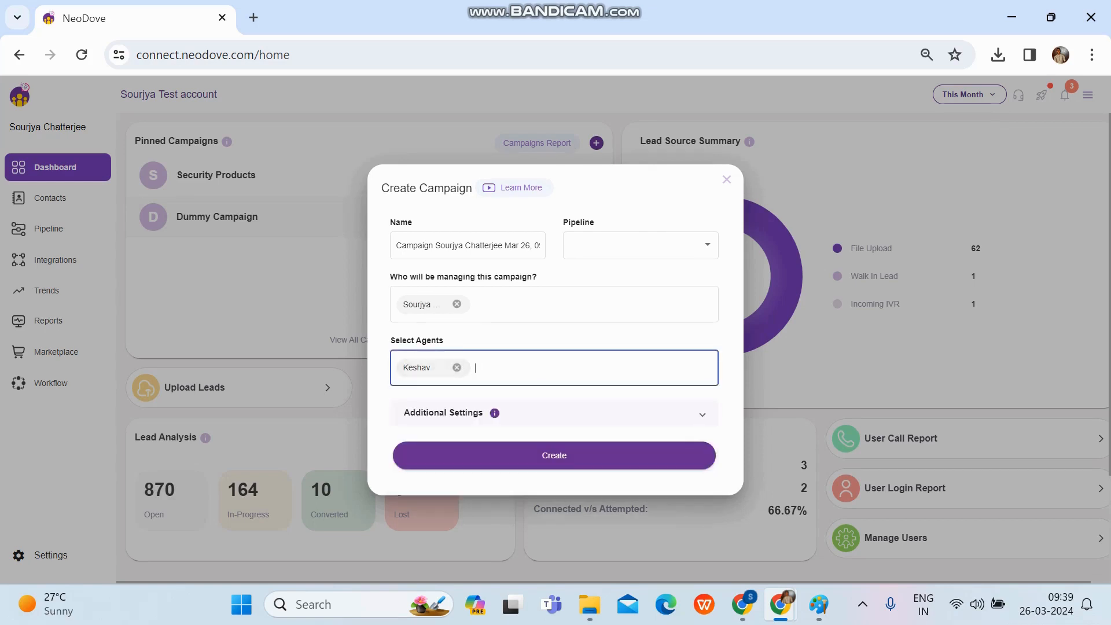
click(502, 368)
click(462, 429)
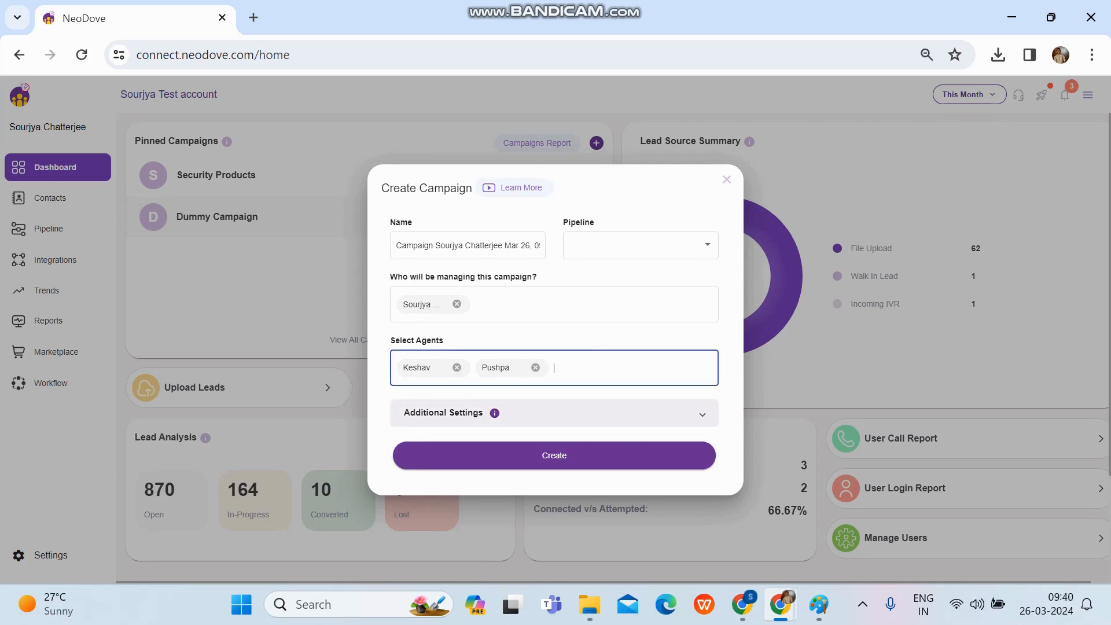
Step: Set the new campaign's lead distribution to Conditional Assignment in its additional settings
click(553, 412)
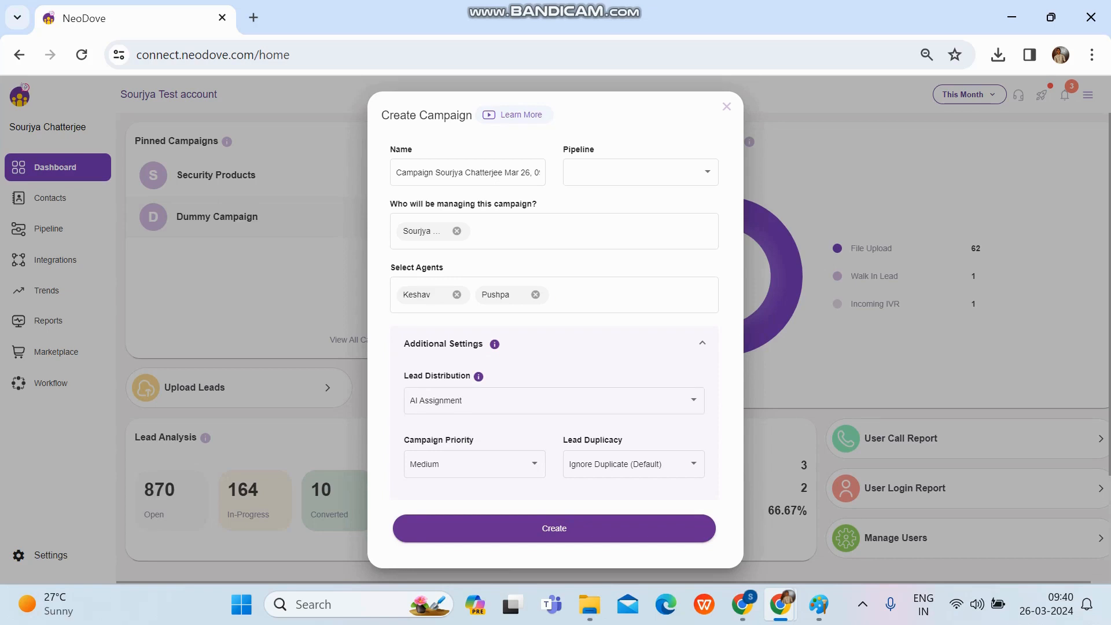
click(554, 400)
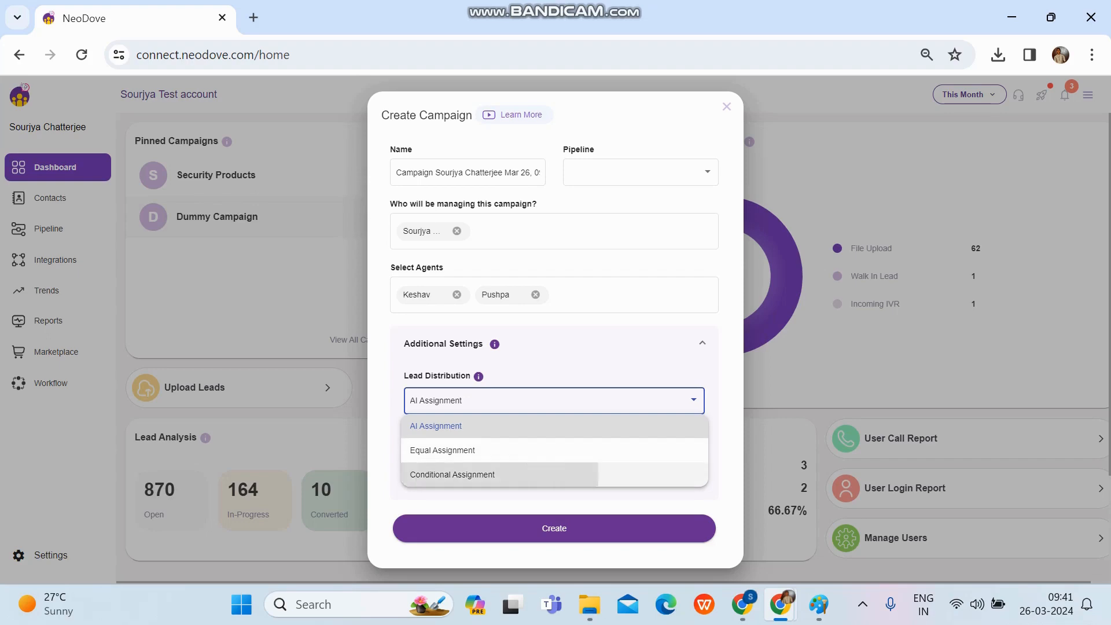
click(452, 474)
click(633, 376)
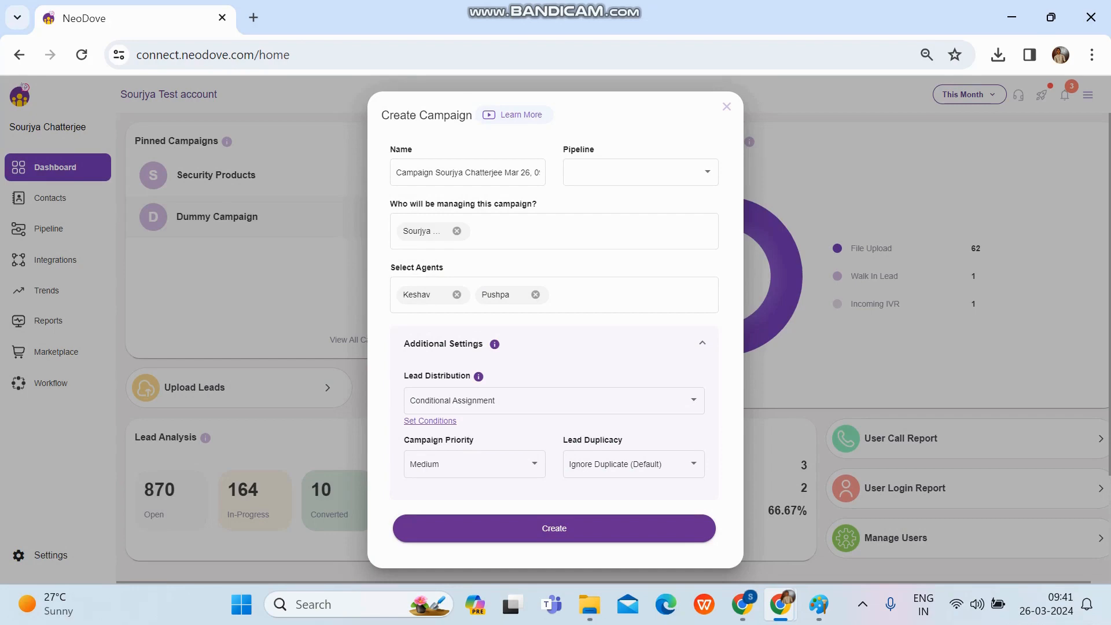
Step: Begin setting the assignment conditions, using Language as the lead data to check
click(430, 421)
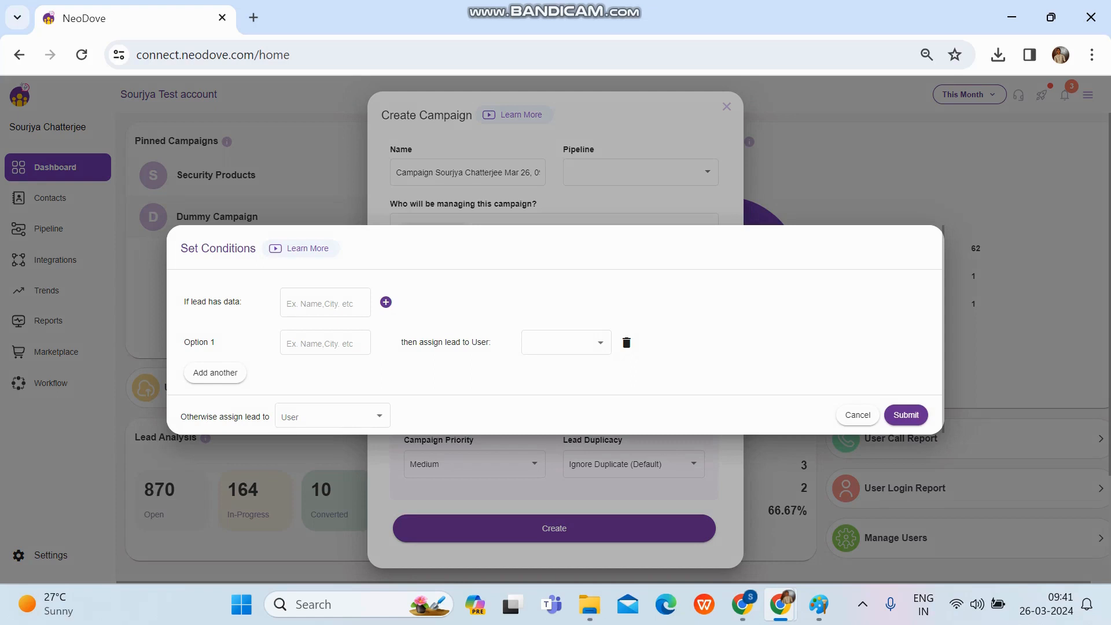
click(325, 303)
text(L)
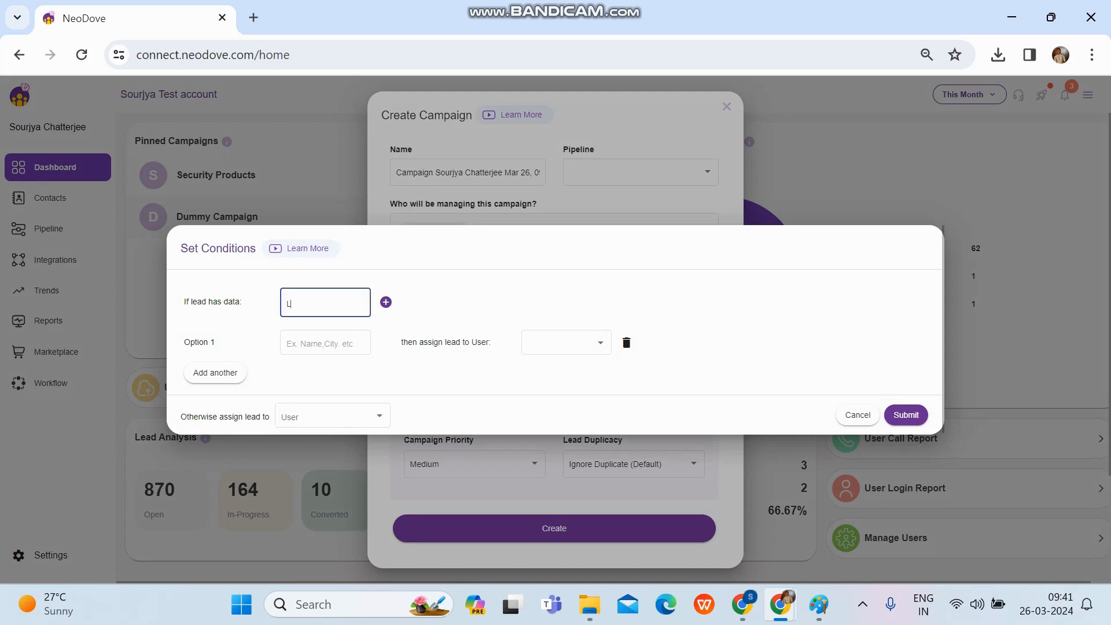
text(anguage)
Step: Enter English as the first condition option and add a second option, Hindi
click(325, 343)
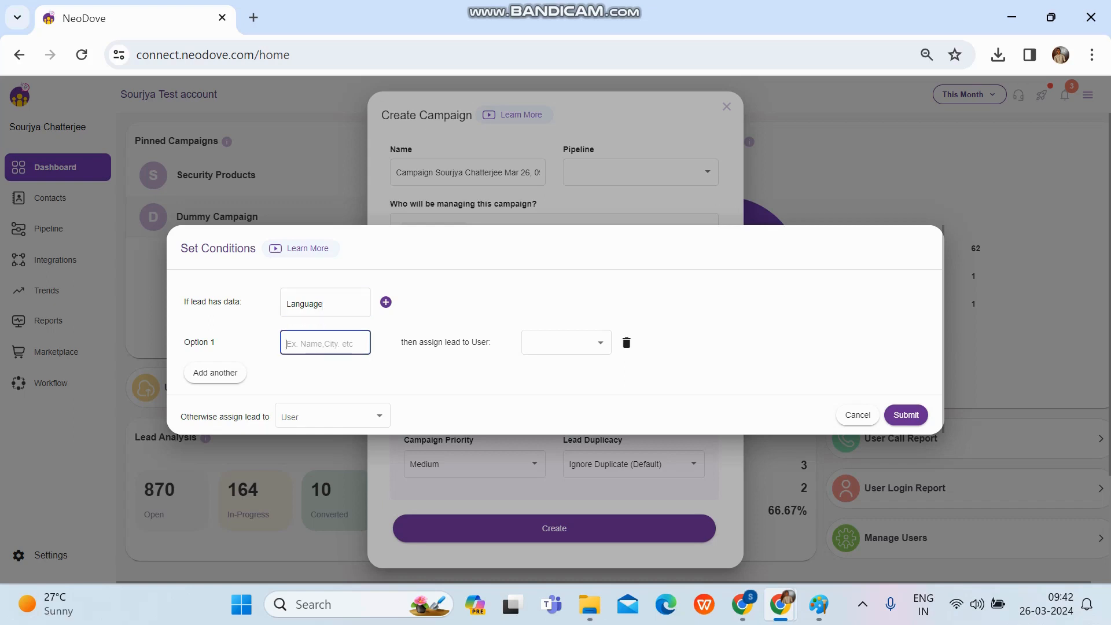
text(English)
key(BackSpace)
key(BackSpace)
key(BackSpace)
key(BackSpace)
text(;lish)
key(BackSpace)
text(h)
click(215, 373)
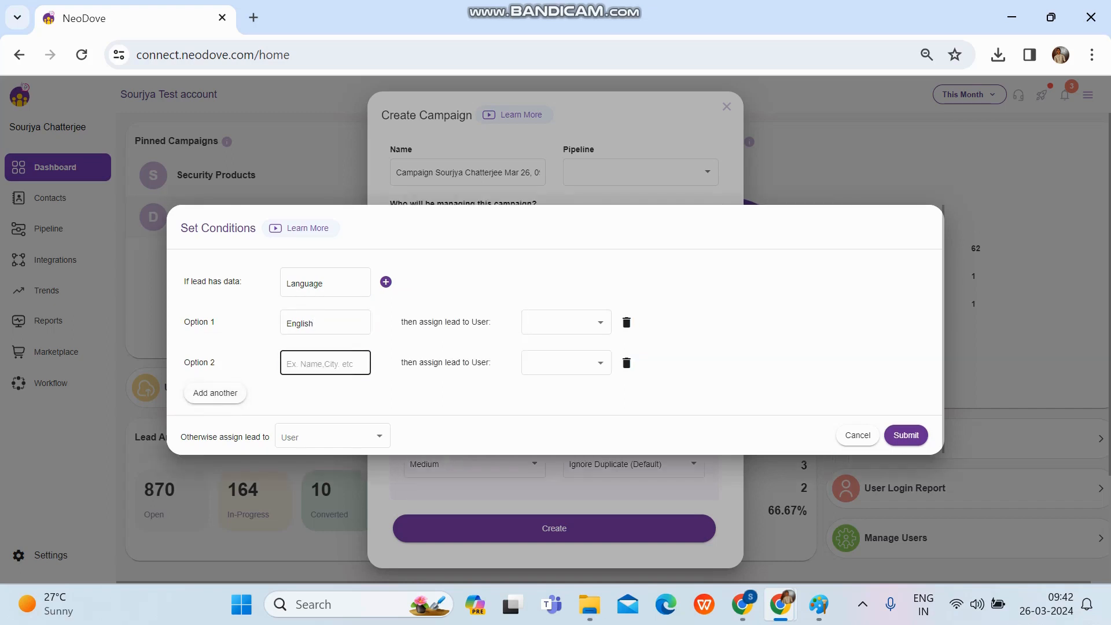
text(Hindi)
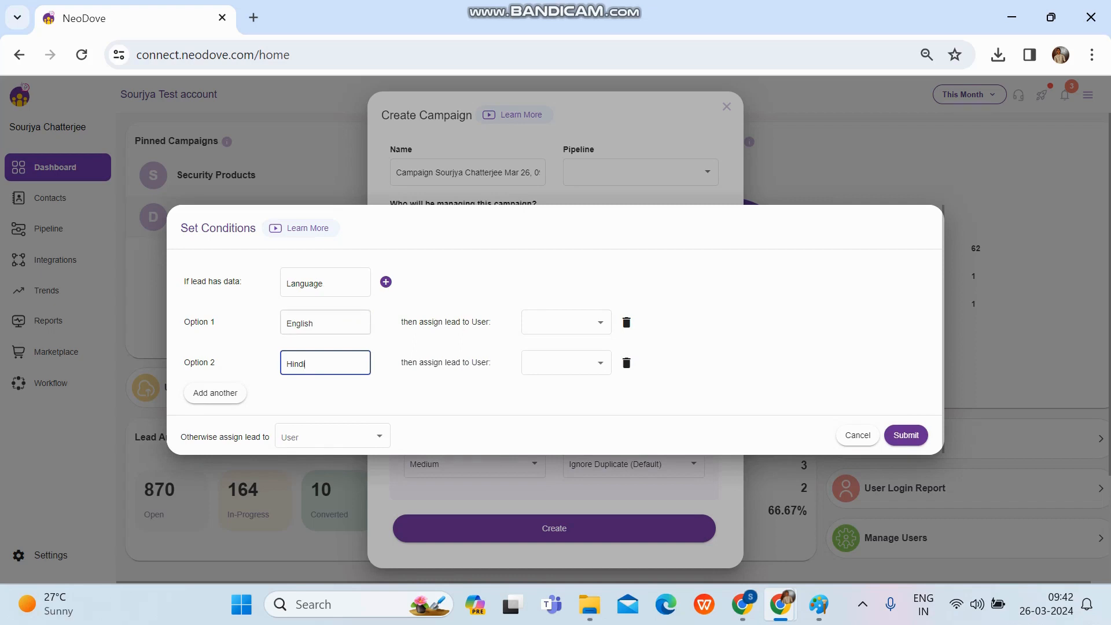
Step: Assign English leads to the first agent and Hindi leads to the second, and cancel the conditions without submitting
click(565, 322)
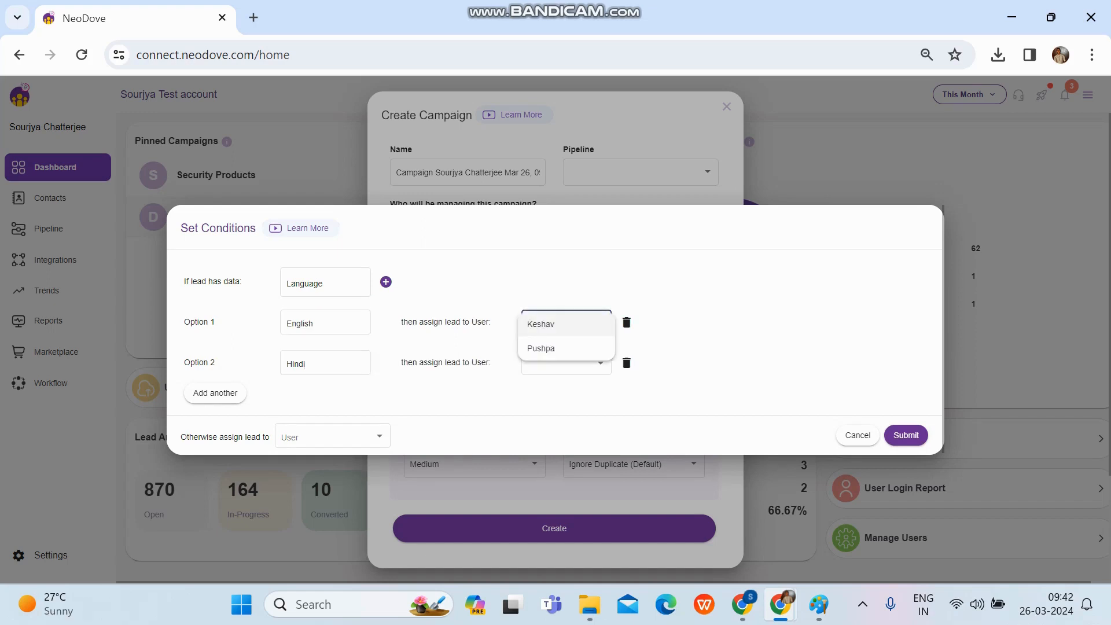
click(541, 323)
click(566, 363)
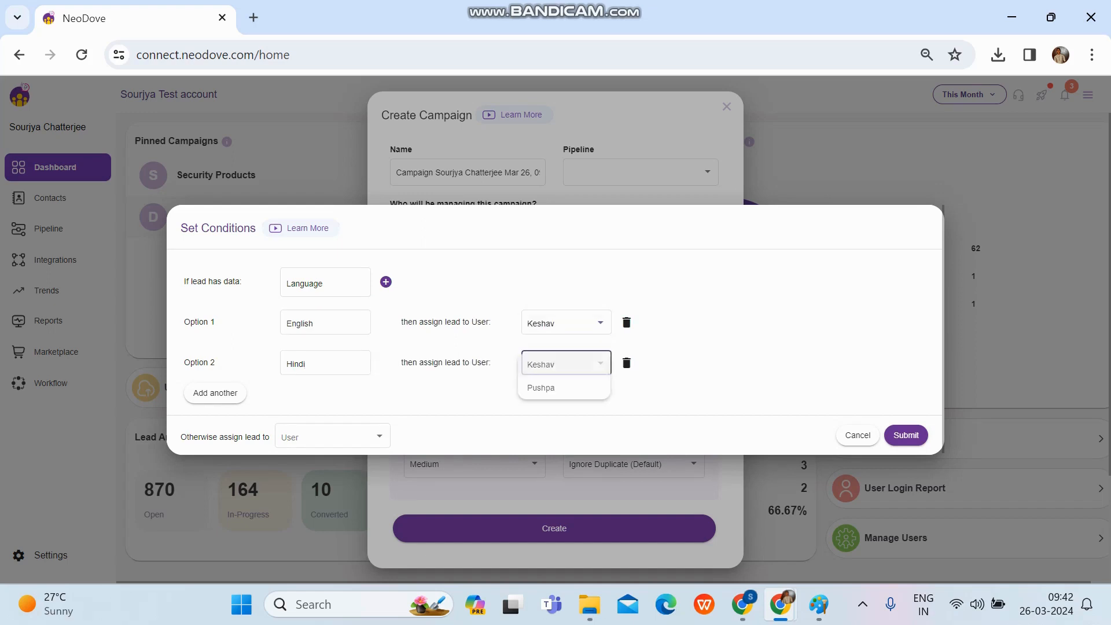
click(540, 387)
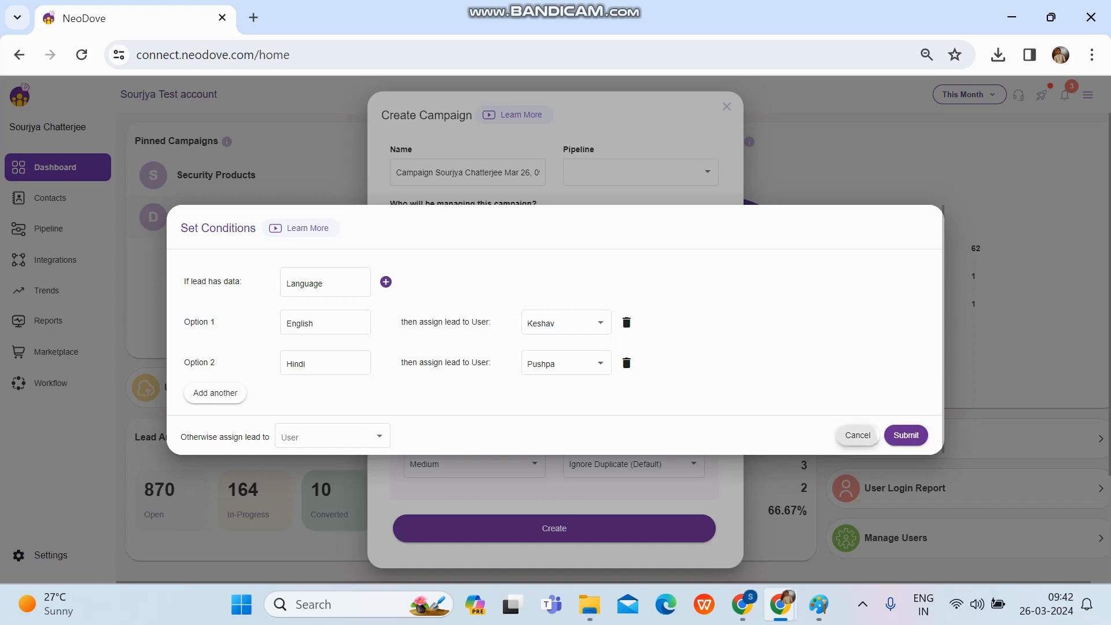
click(857, 435)
Step: Review the lead distribution choices, keeping Conditional Assignment selected, and cancel the campaign creation
click(553, 400)
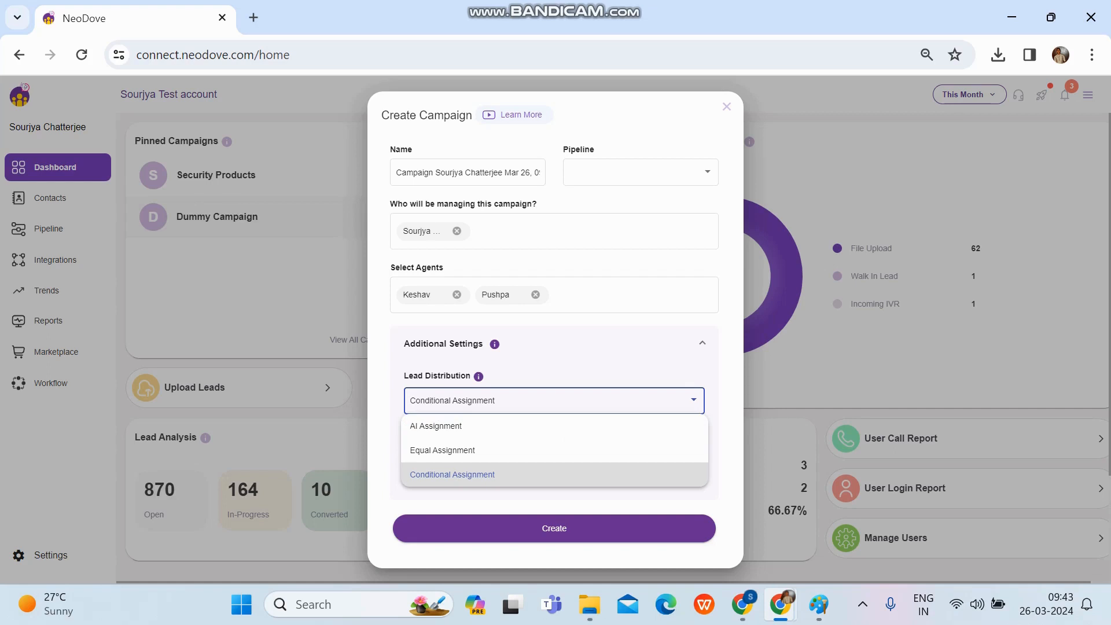
click(452, 474)
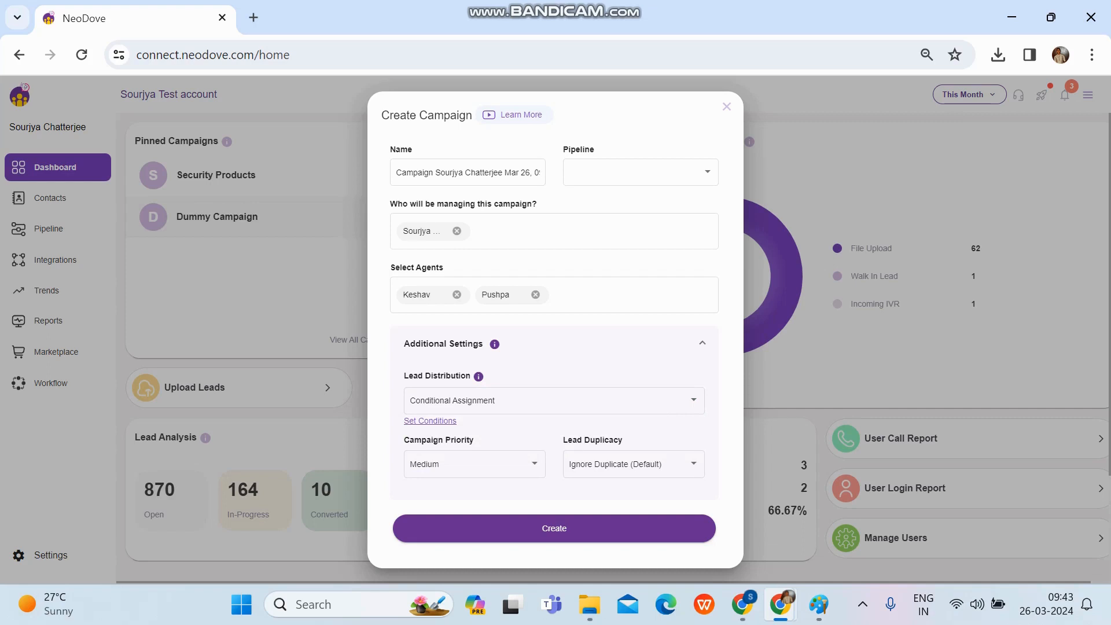
key(Escape)
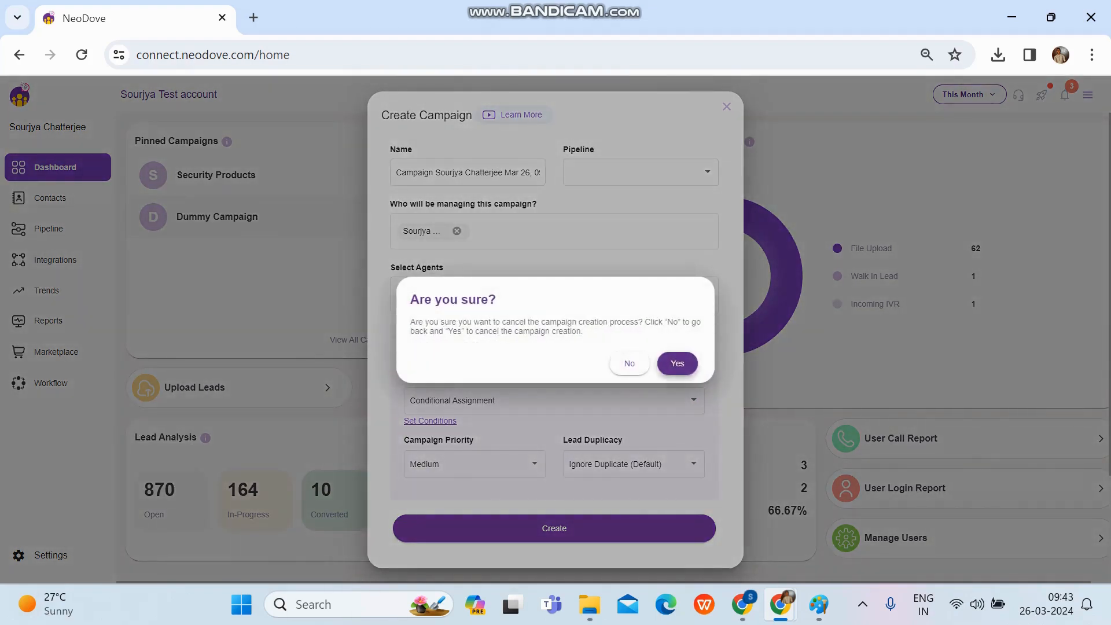
click(677, 363)
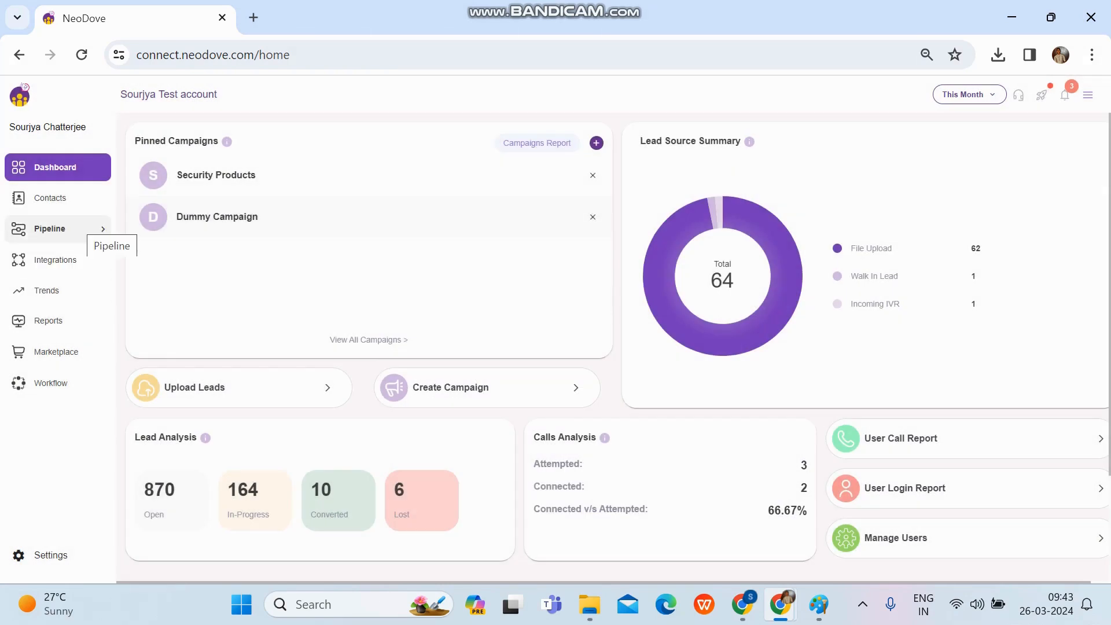